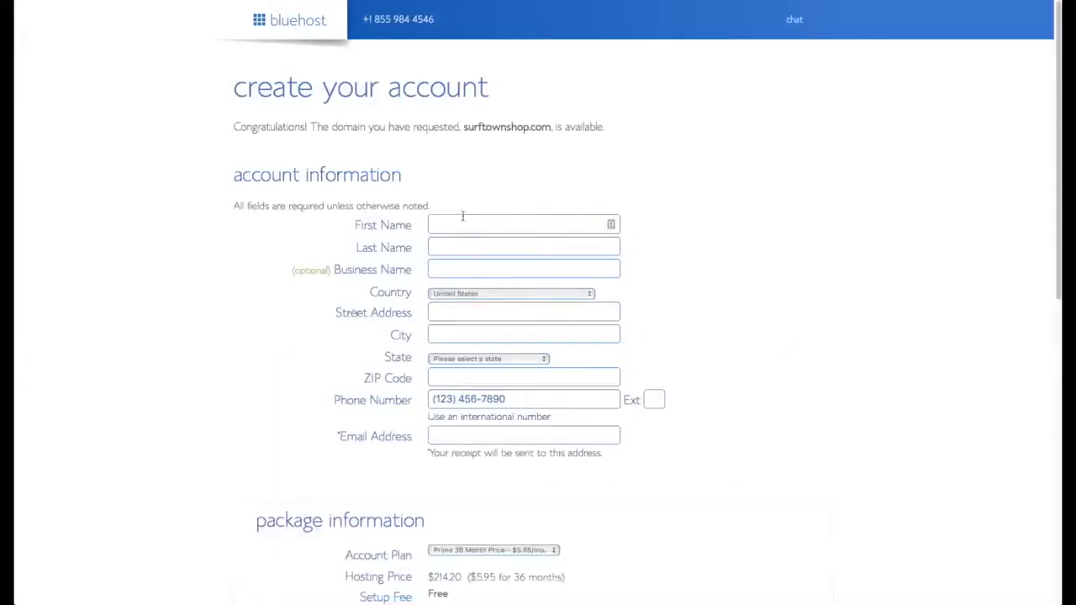
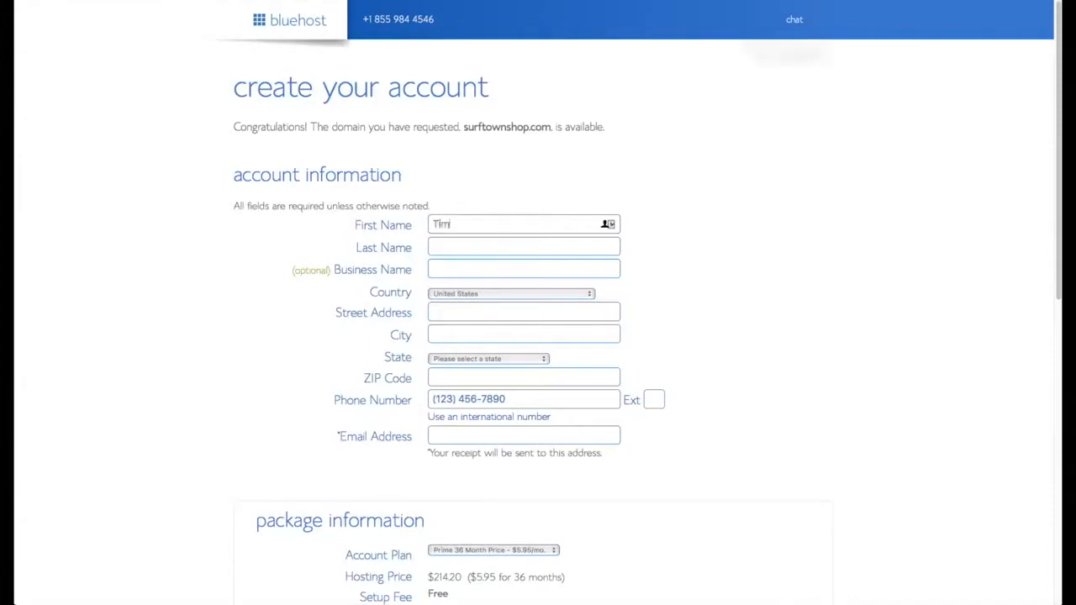
Enter the account holder's first name, last name and e-mail address.
key("Tab")
key("Tab")
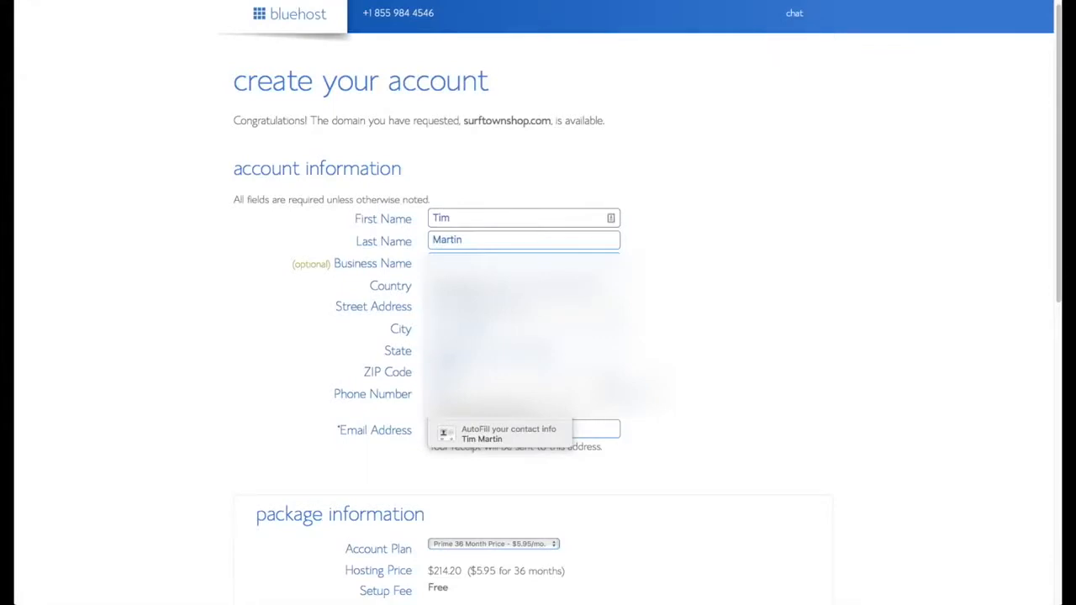
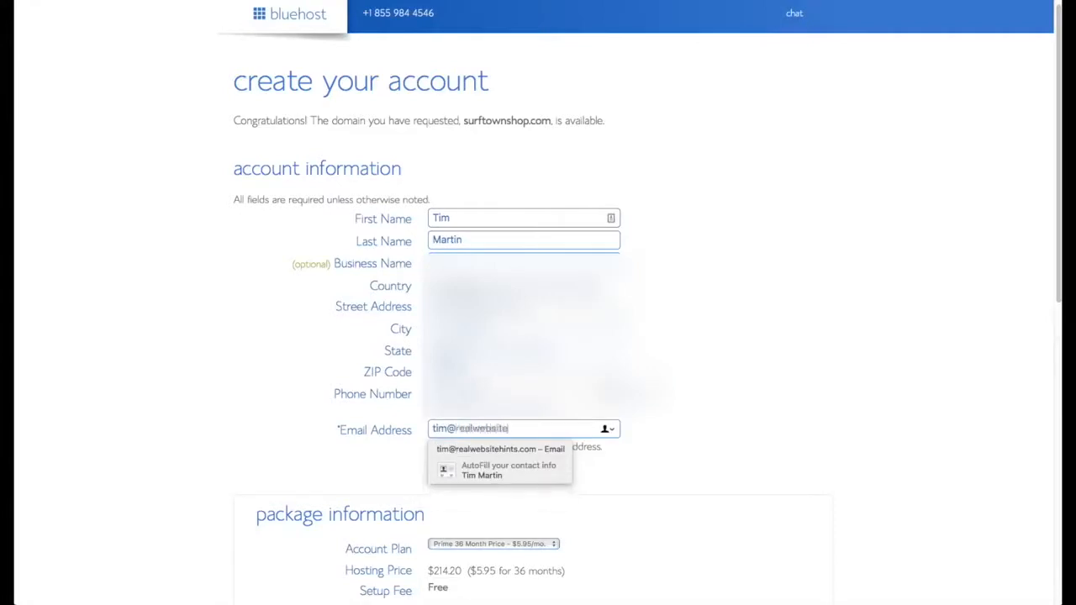
Switch the account plan to Prime 12 Month.
scroll(732, 469, "down", 5)
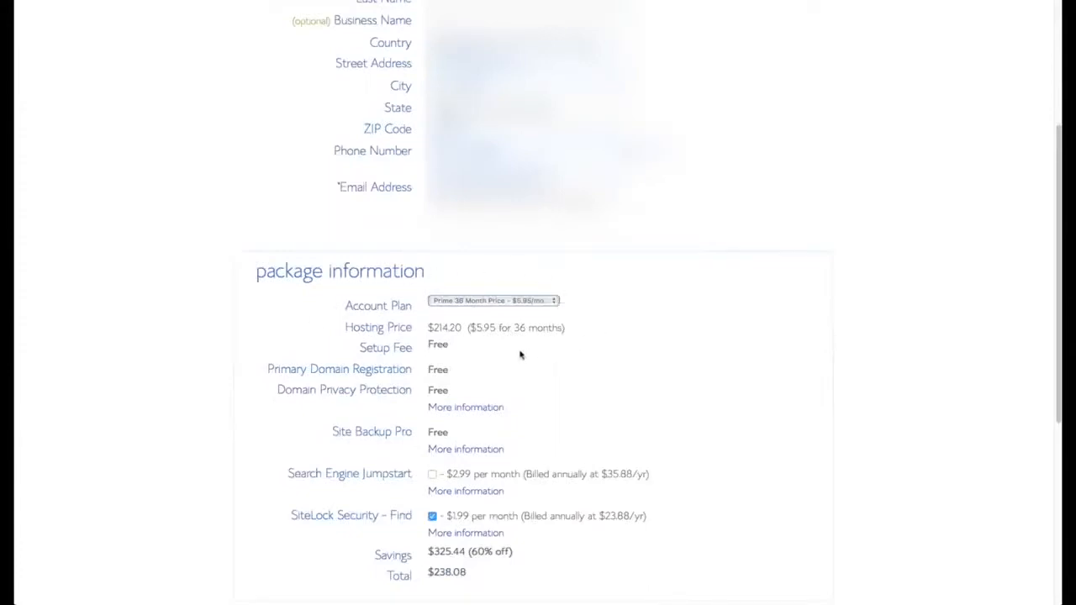
left_click(553, 304)
left_click(521, 281)
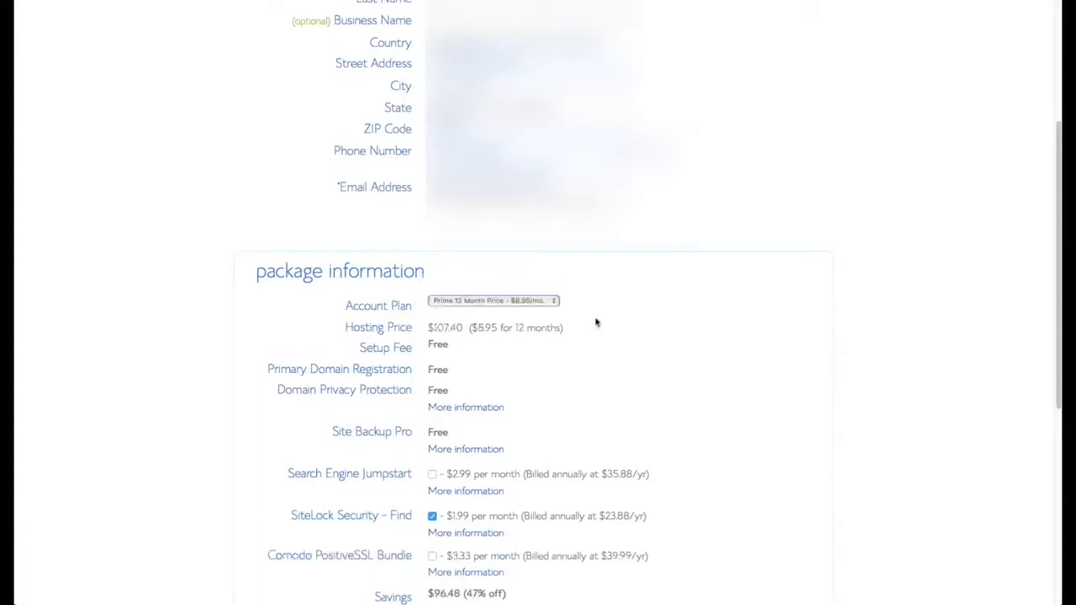
scroll(665, 358, "down", 2)
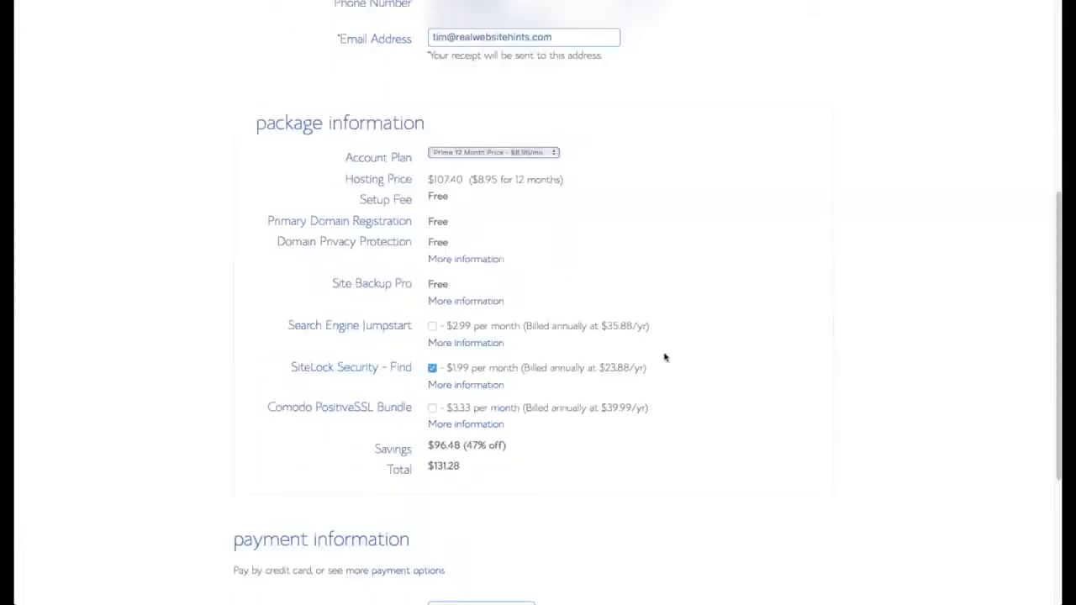
scroll(666, 376, "down", 3)
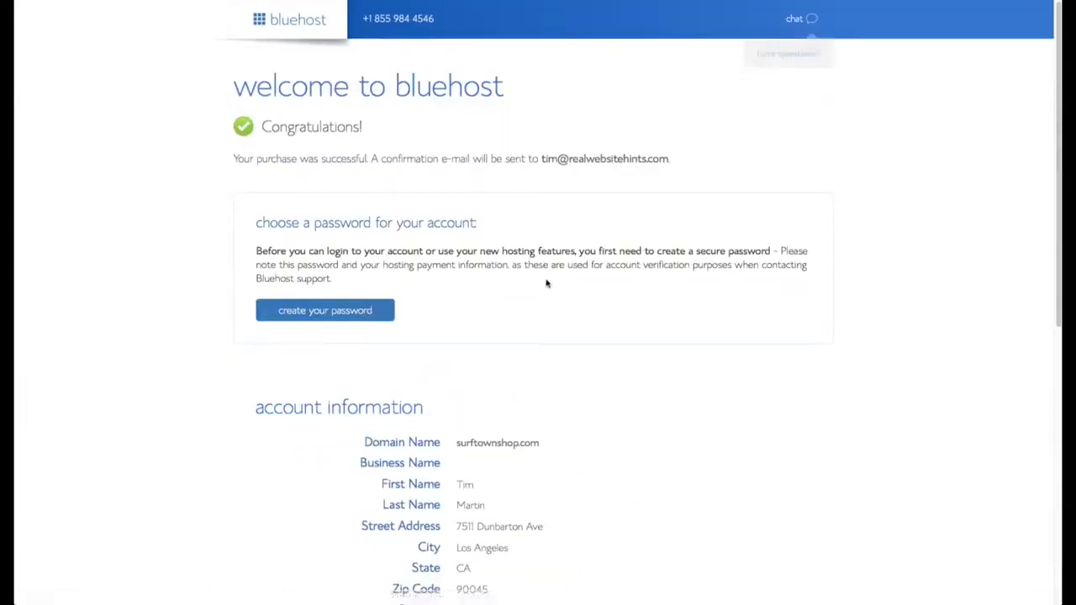
Set and confirm the account password, accept the terms of service and submit.
scroll(545, 281, "down", 2)
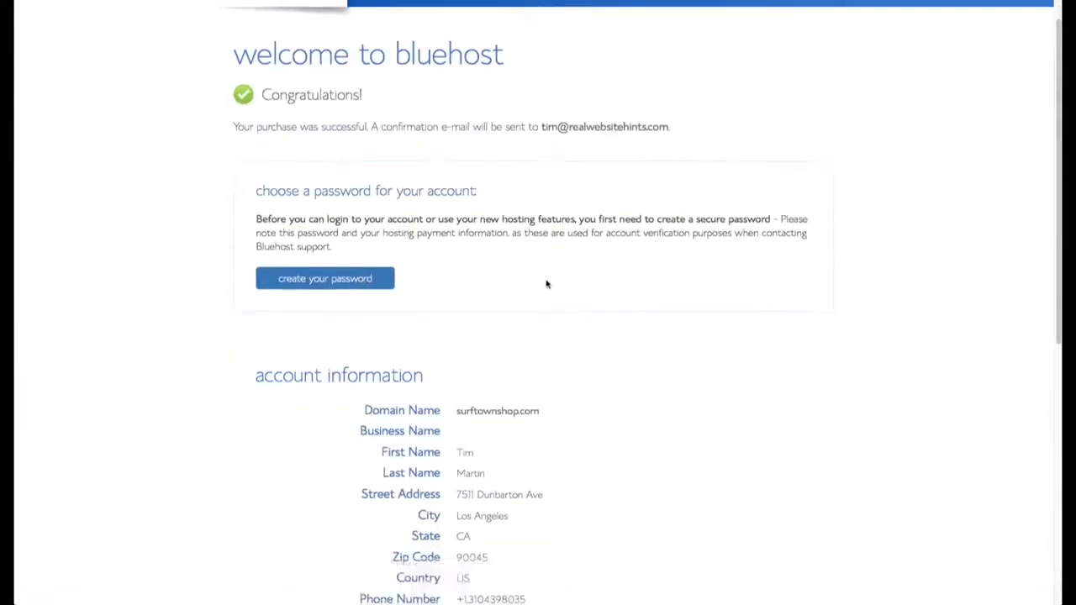
left_click(352, 277)
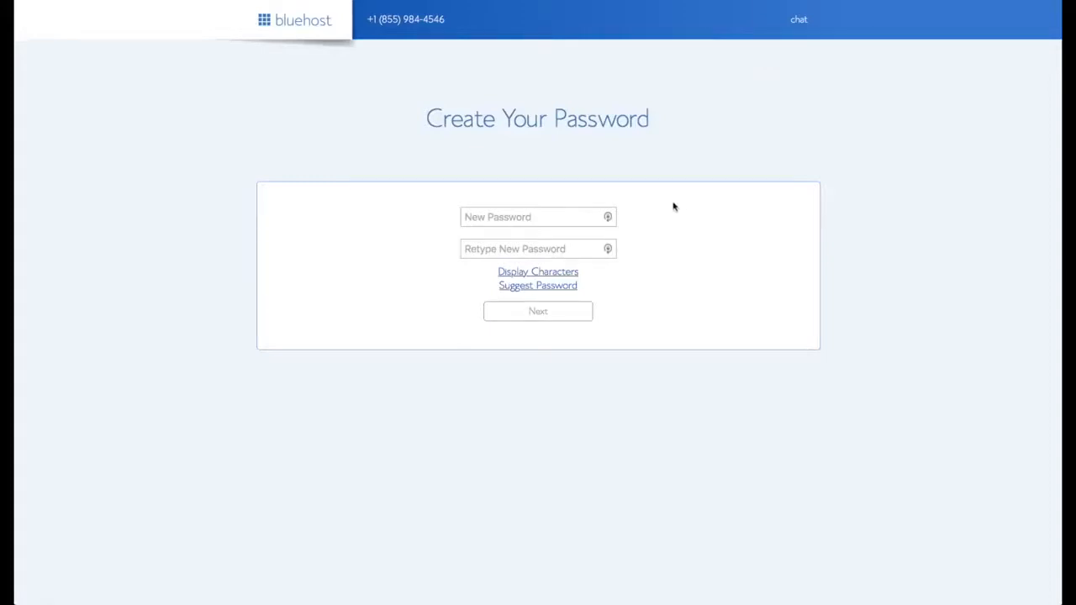
left_click(609, 218)
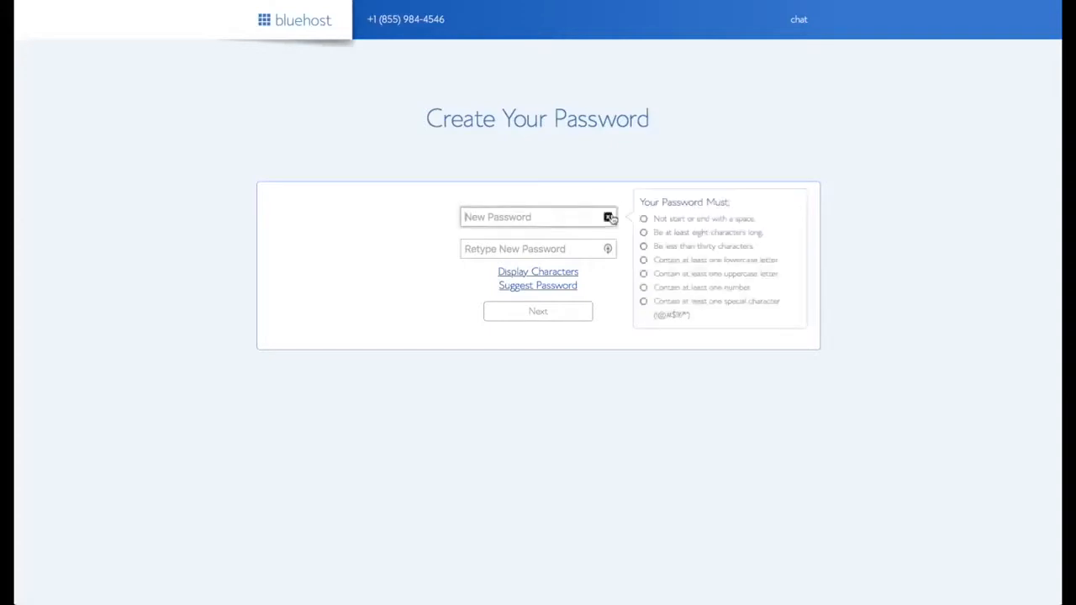
left_click(355, 1)
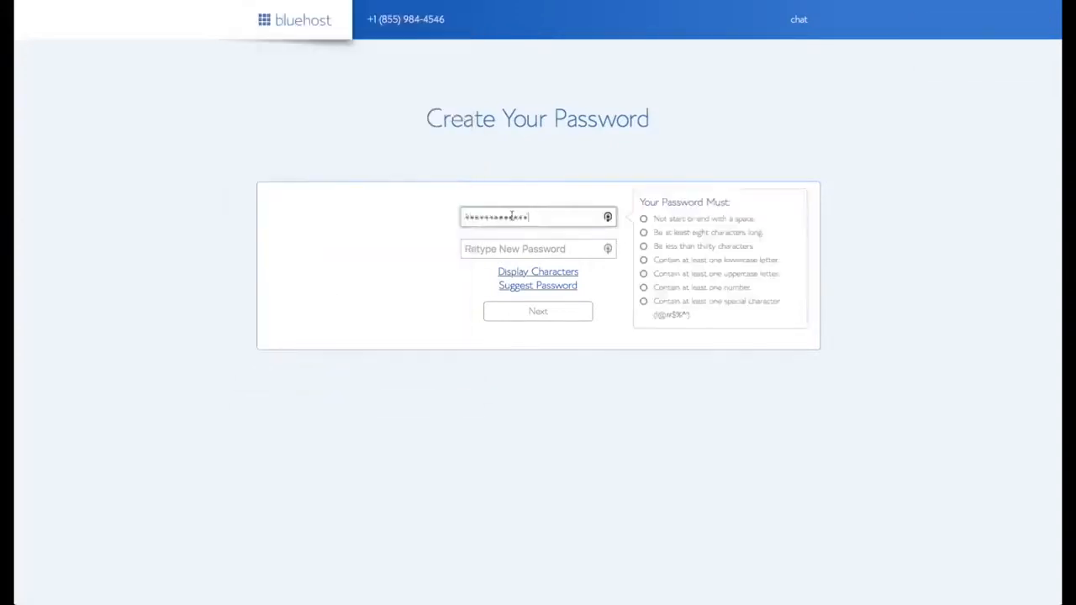
left_click(512, 248)
key("ctrl+v")
left_click(375, 309)
left_click(539, 336)
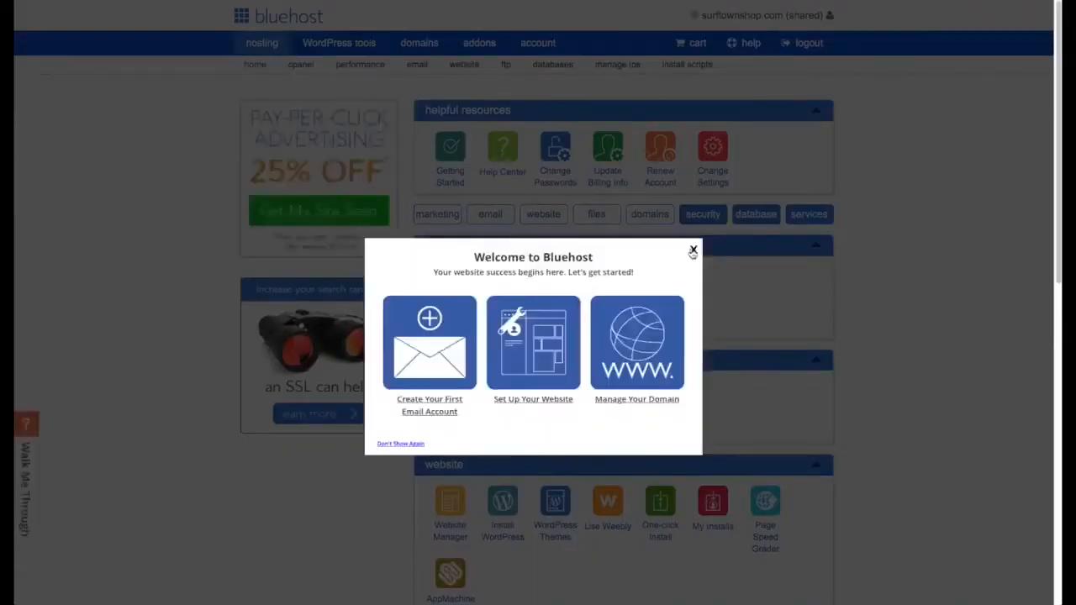
Close the Welcome to Bluehost window and choose Install WordPress.
left_click(693, 251)
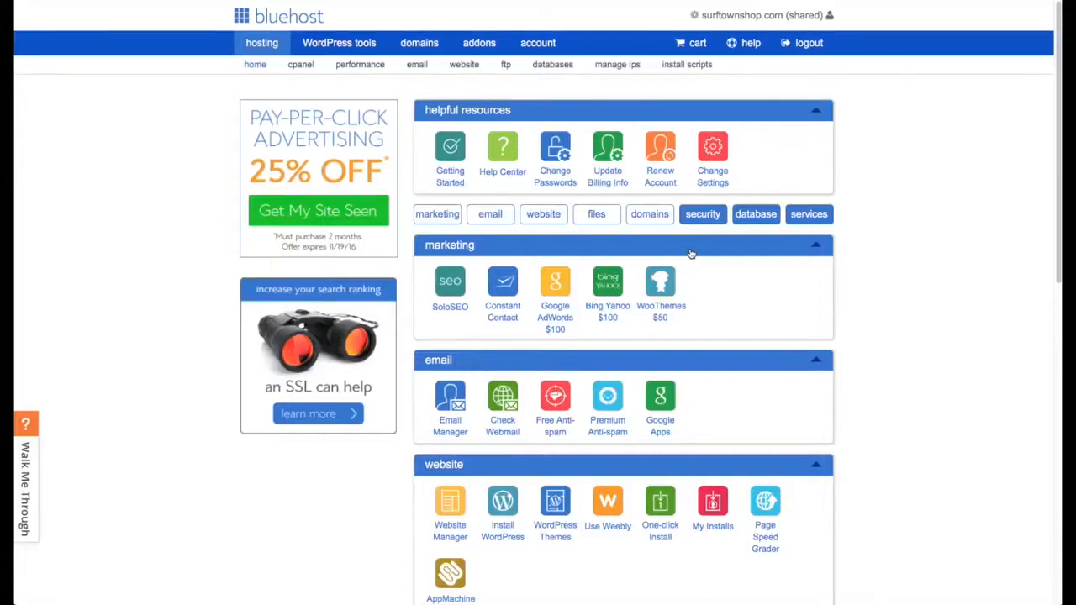
left_click(503, 499)
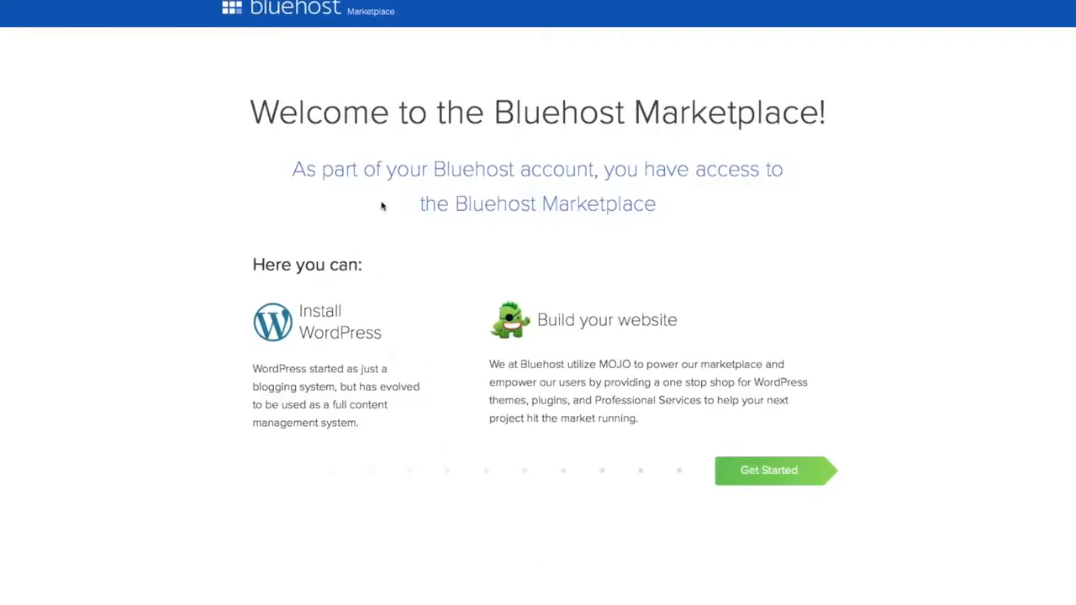
Start the WordPress install with OptinMonster and Form Builder By Constant Contact unticked.
left_click(782, 483)
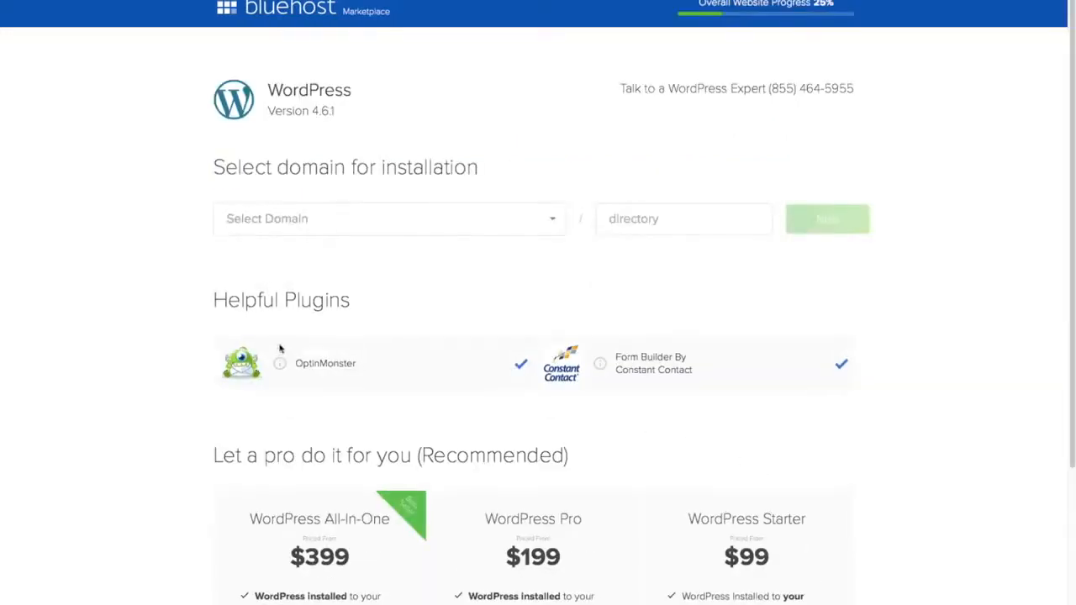
left_click(521, 364)
left_click(842, 363)
left_click(554, 221)
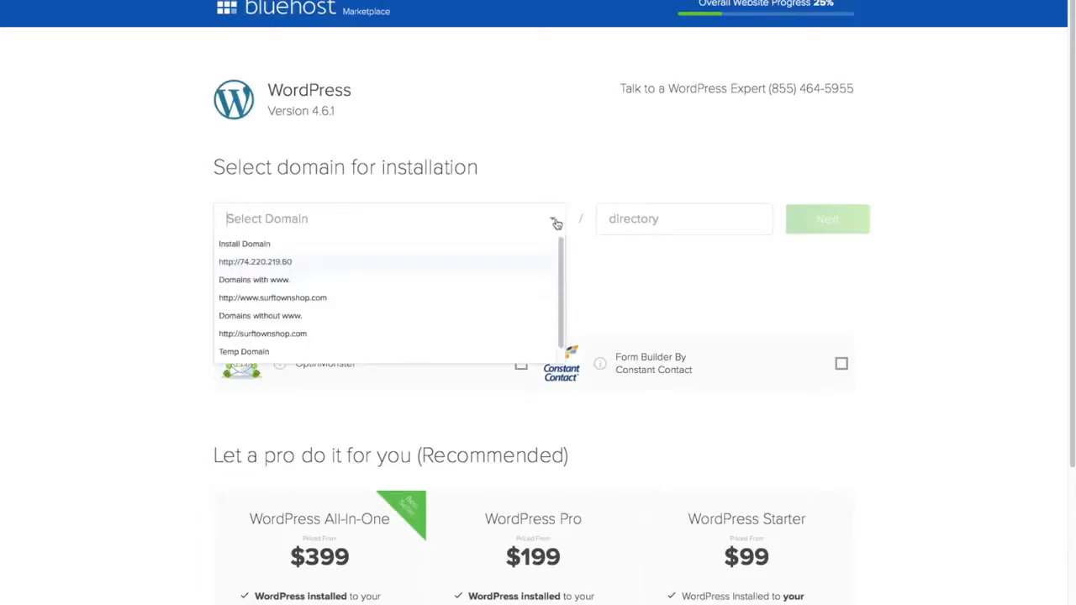
left_click(343, 307)
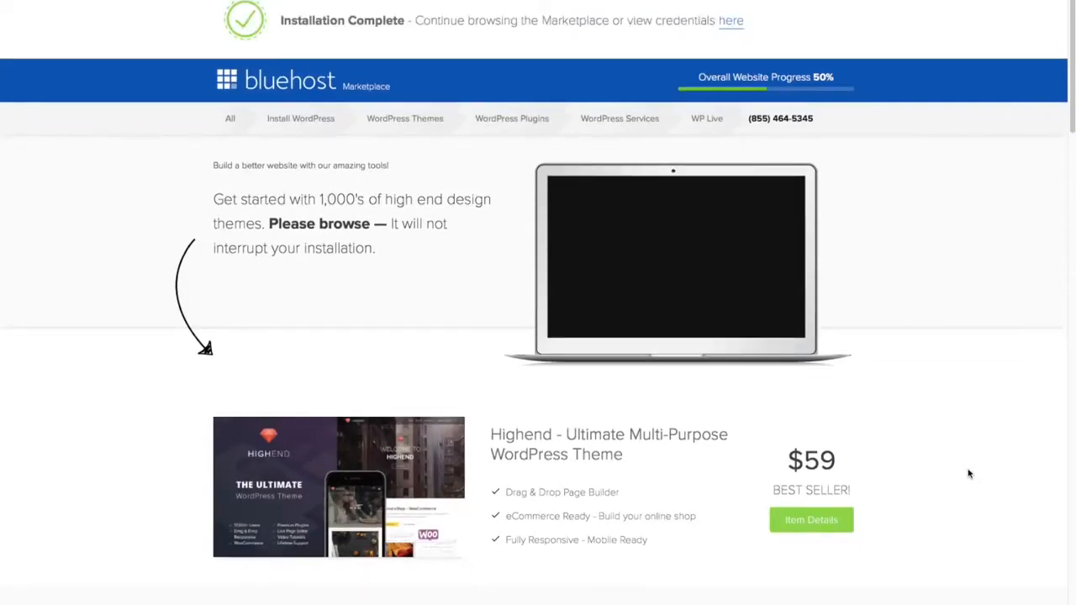
scroll(965, 467, "down", 5)
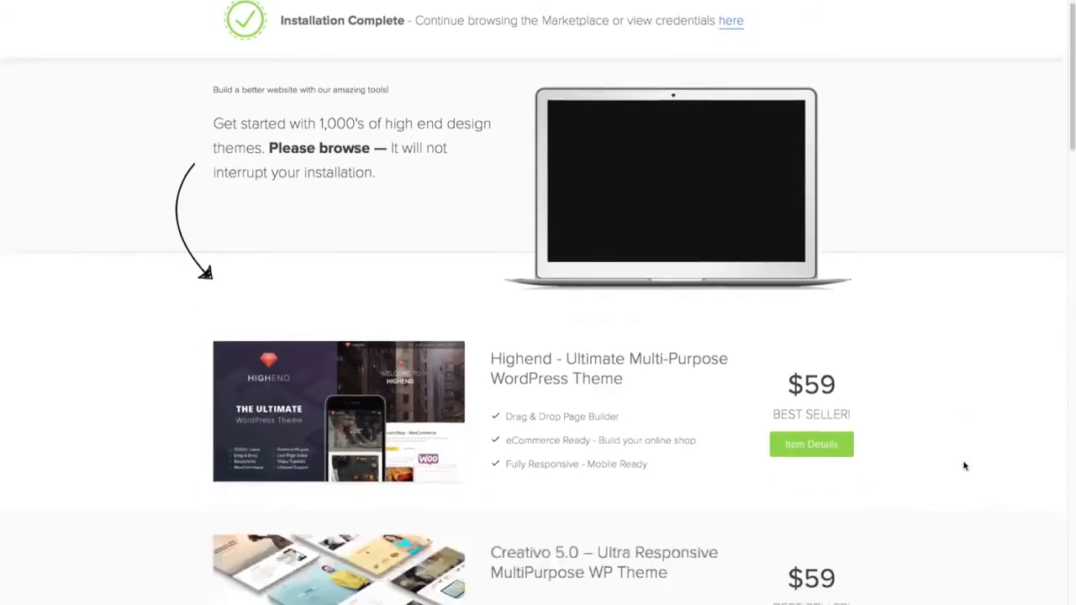
scroll(965, 465, "down", 3)
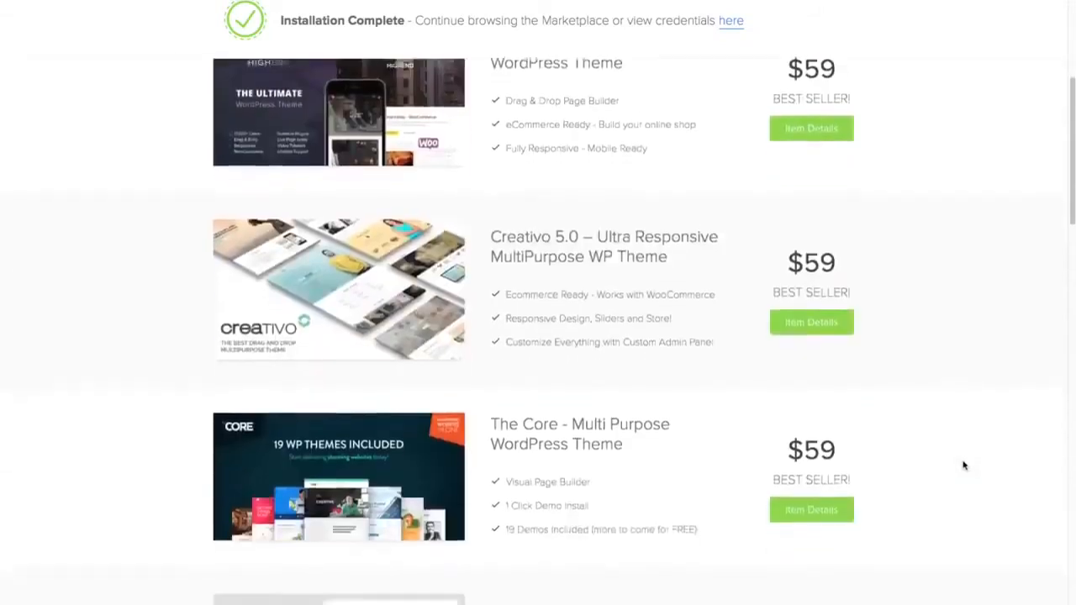
scroll(965, 464, "up", 8)
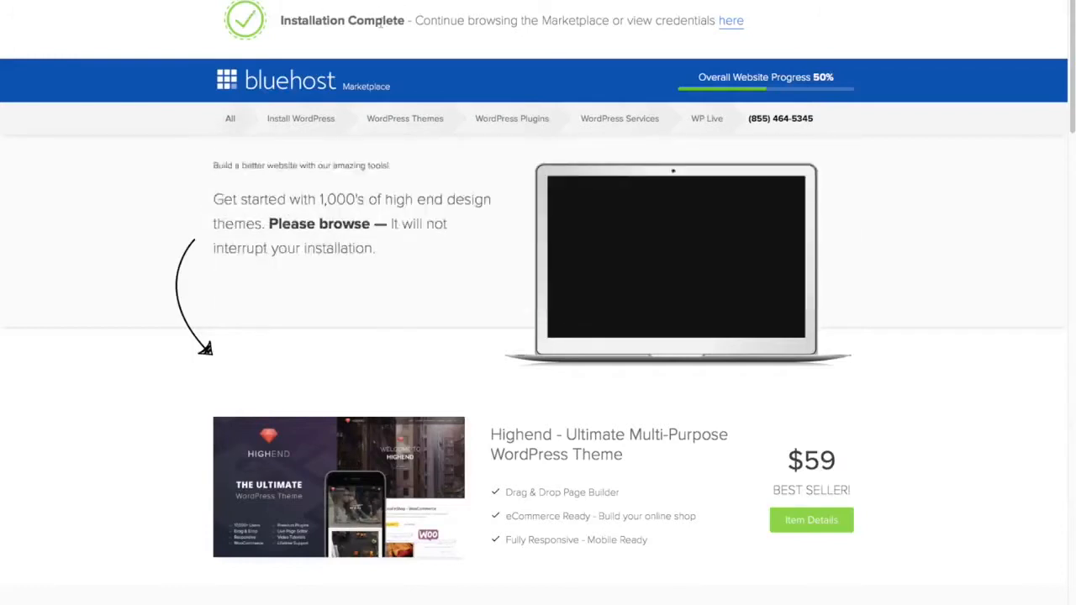
left_click(729, 23)
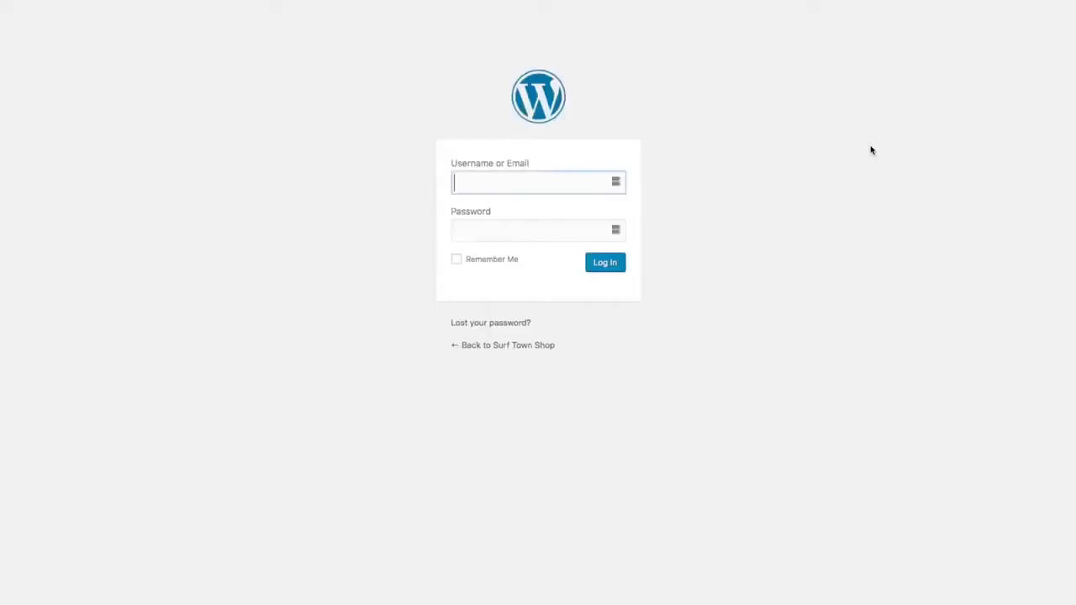
Log in to the WordPress admin with the site username and password.
type("timsurftown")
key("Tab")
type("************")
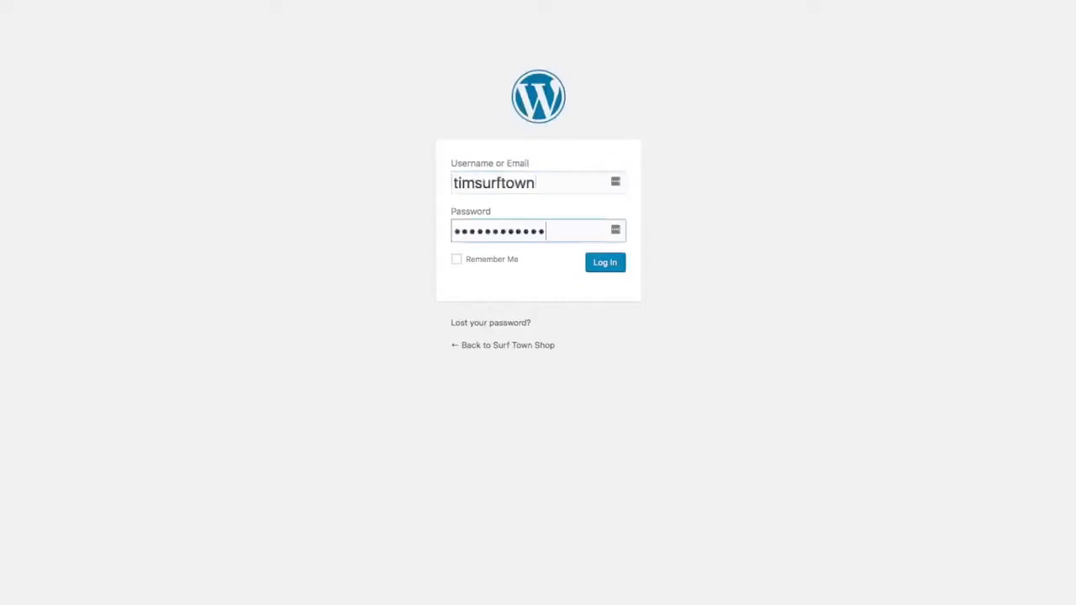
left_click(614, 267)
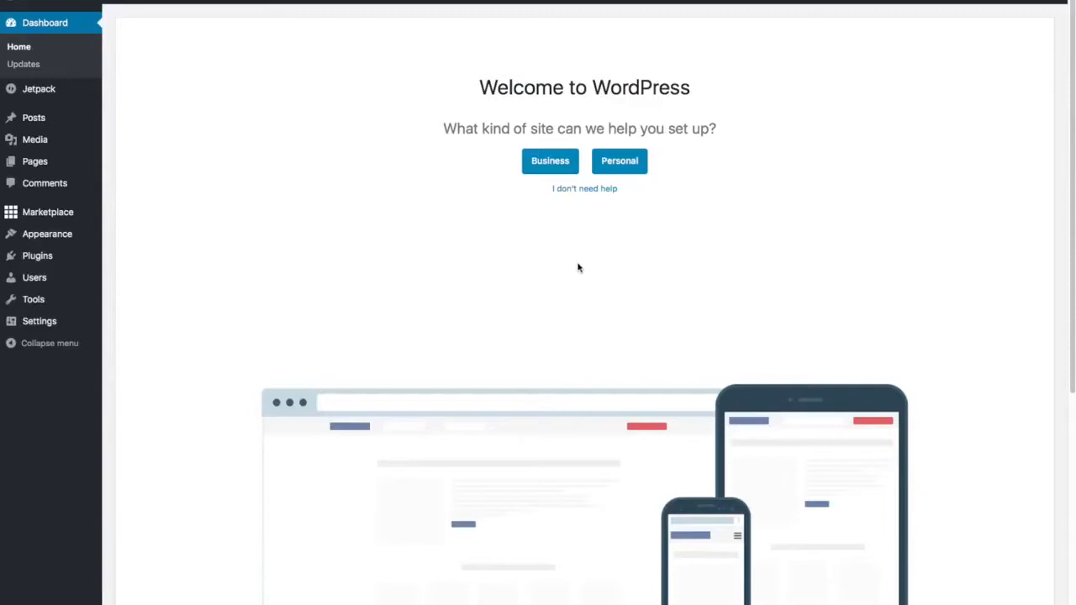
Skip the guided setup with 'I don't need help' and close the WP Live banner.
left_click(587, 189)
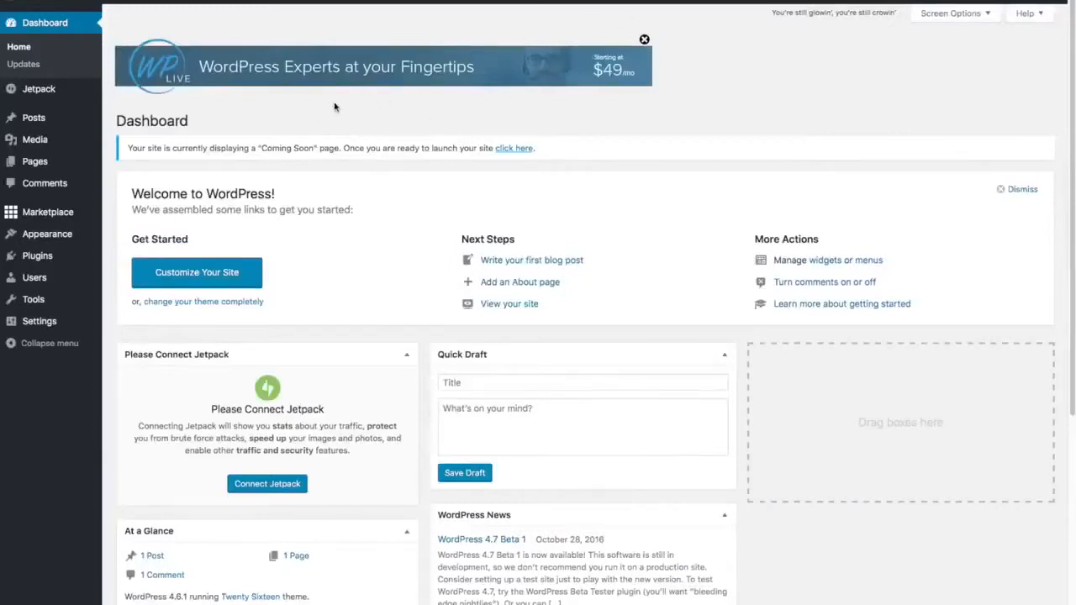
left_click(644, 40)
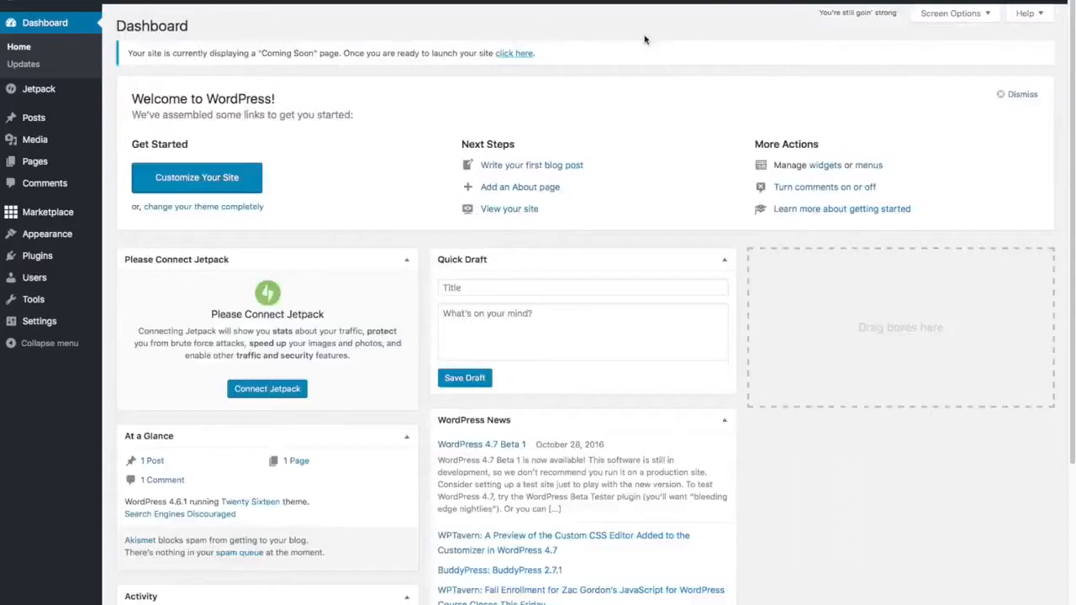
mouse_move(57, 93)
mouse_move(51, 215)
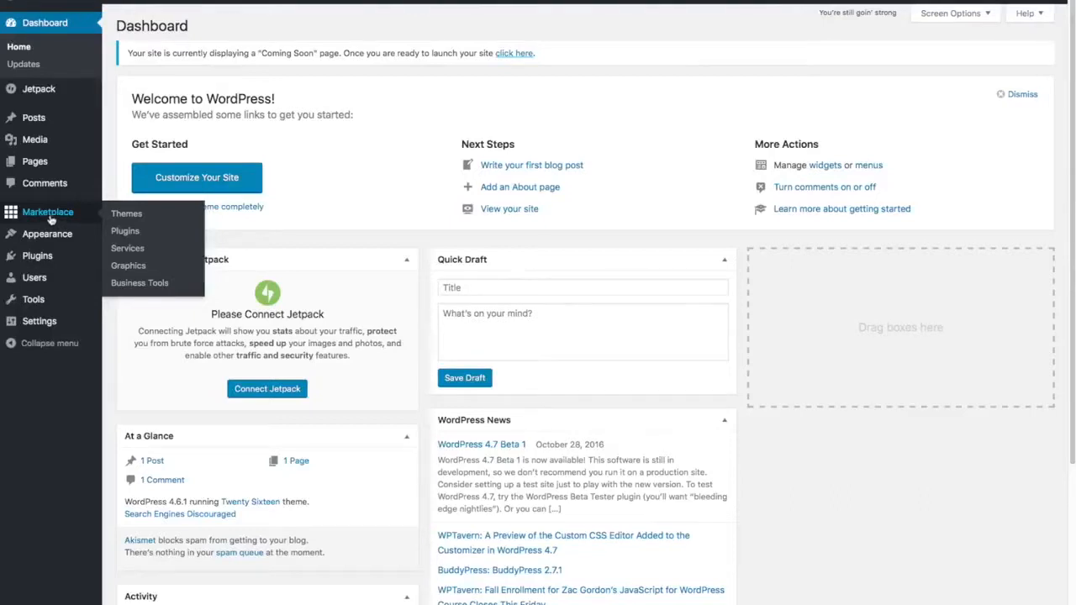
Open Plugins > Installed Plugins and tick Hello Dolly and MOJO Marketplace.
mouse_move(62, 255)
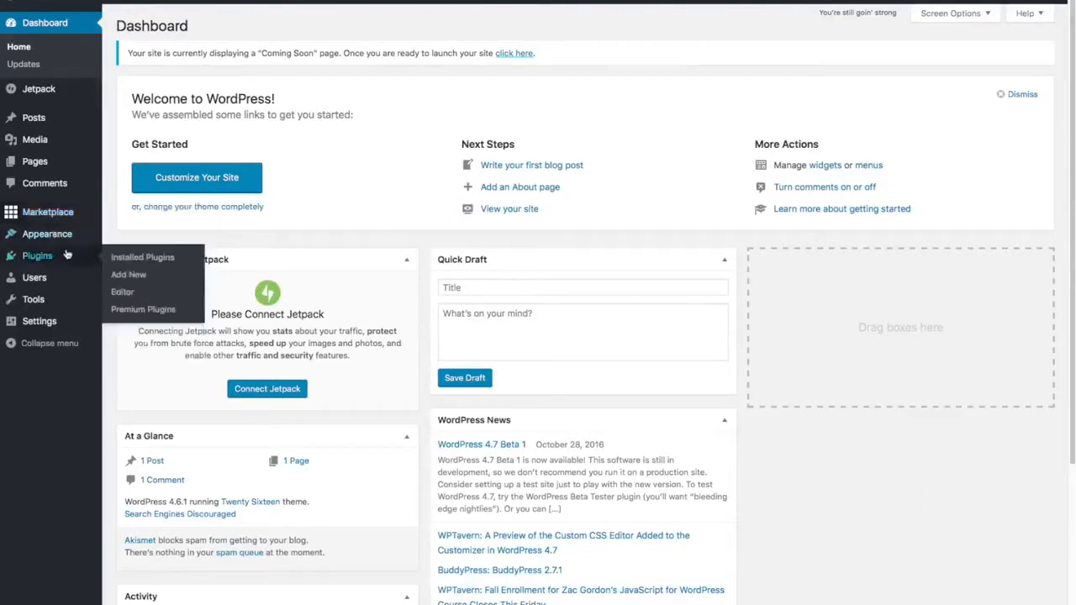
left_click(128, 257)
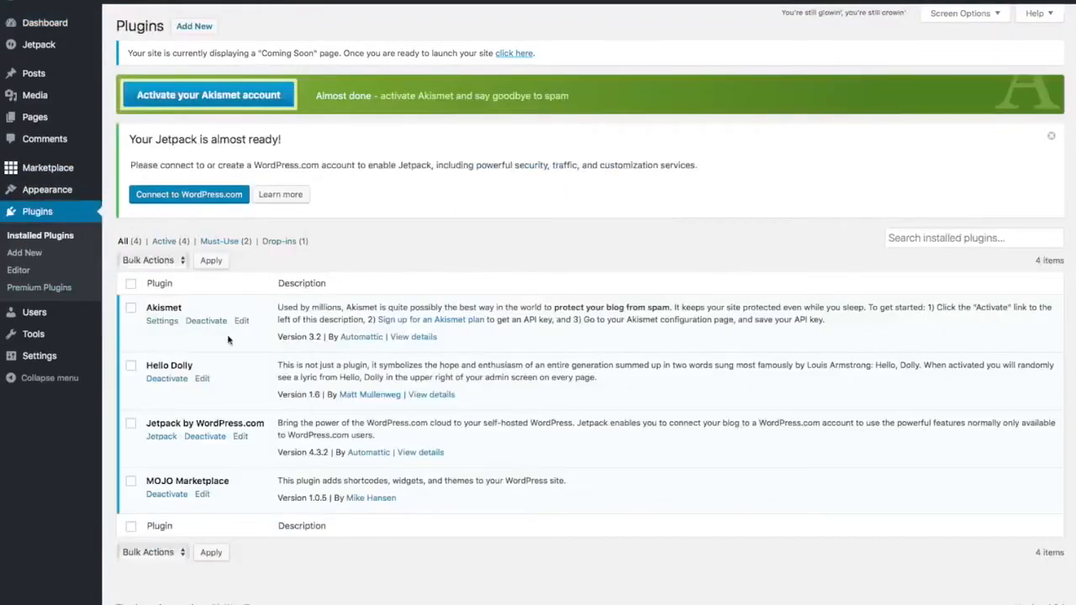
left_click(131, 366)
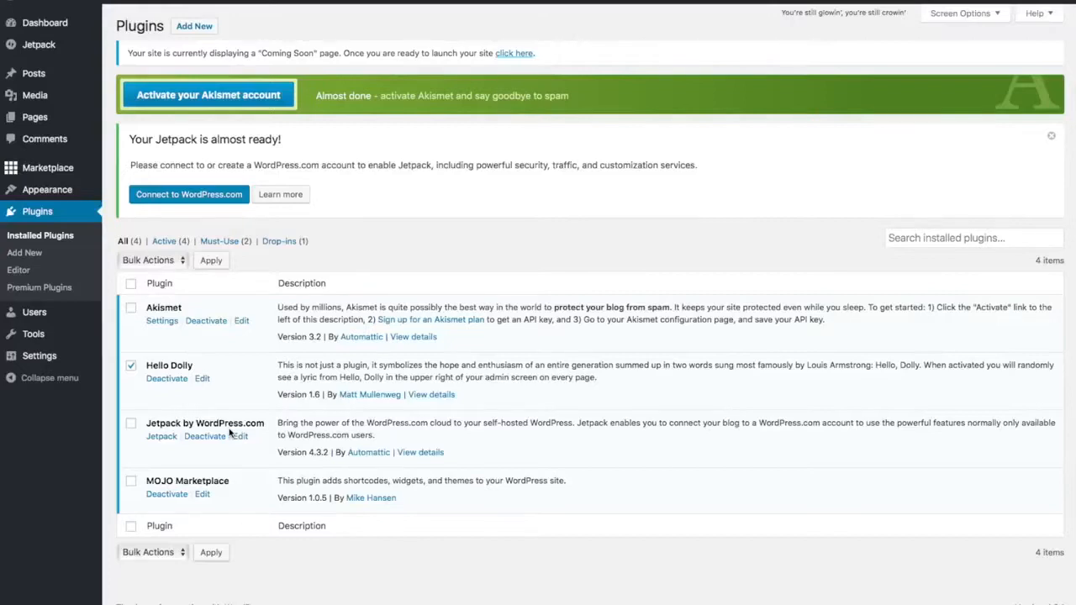
left_click(131, 483)
Tick MOJO Marketplace alongside Hello Dolly in the plugins list.
left_click(131, 484)
Deactivate Hello Dolly and MOJO Marketplace using the Deactivate bulk action.
left_click(181, 261)
left_click(174, 286)
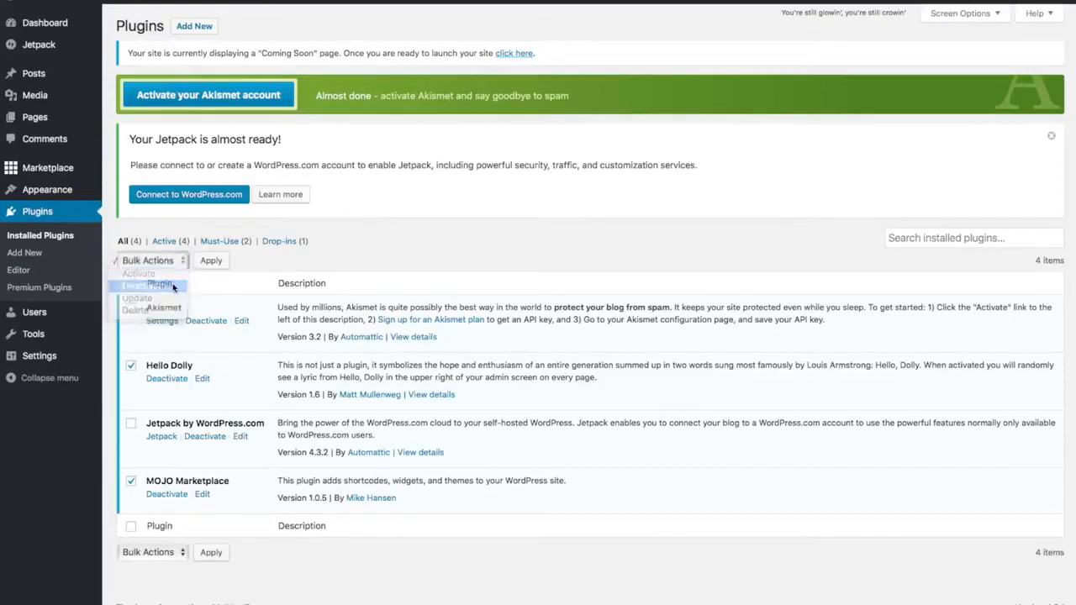
left_click(218, 261)
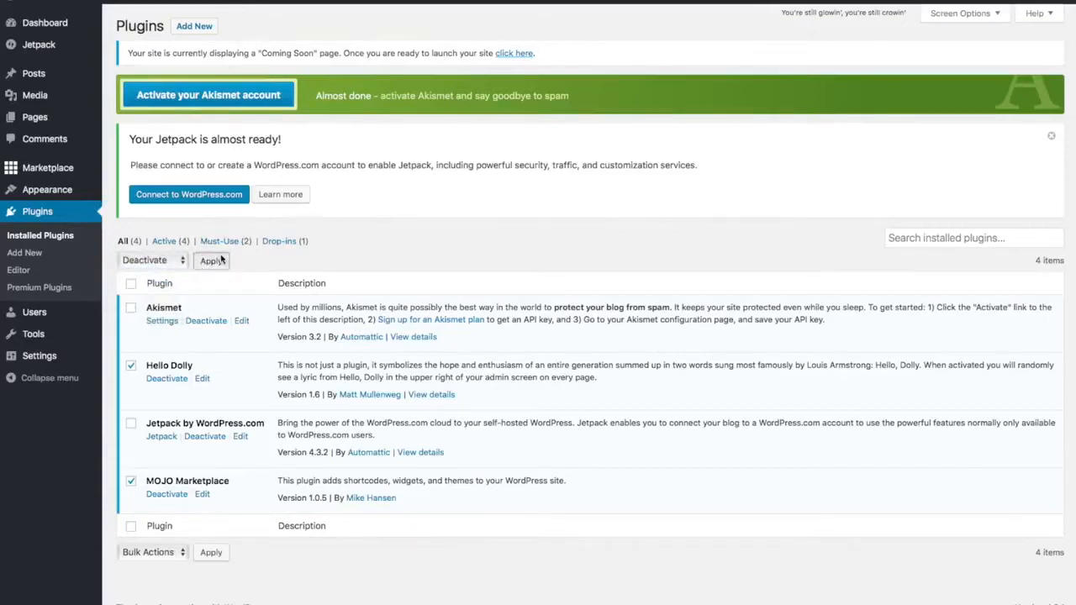
Delete both deactivated plugins with the Delete bulk action, confirming with OK.
left_click(131, 494)
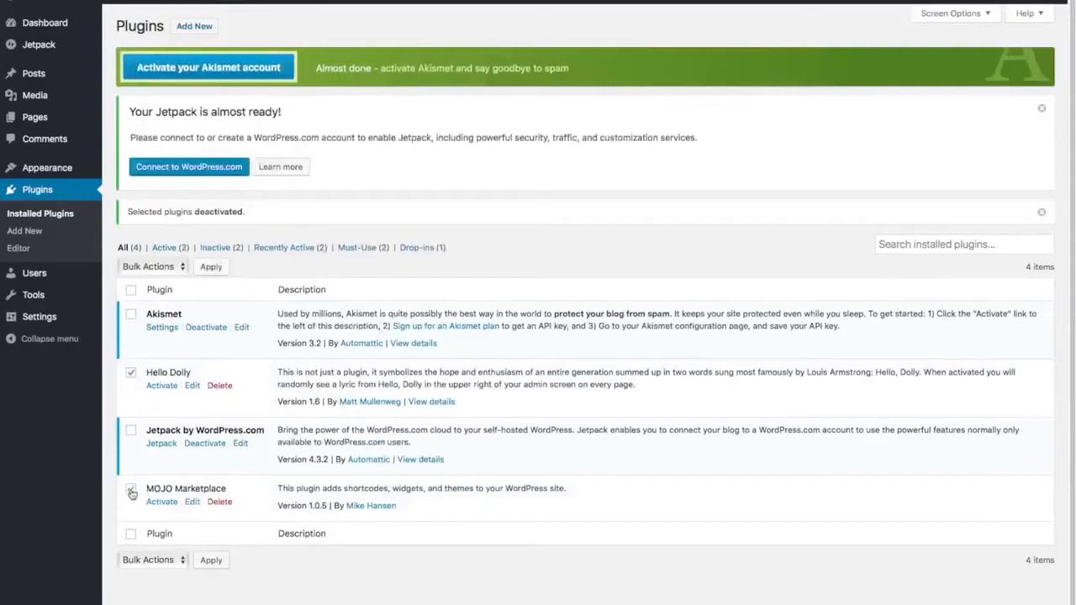
left_click(178, 267)
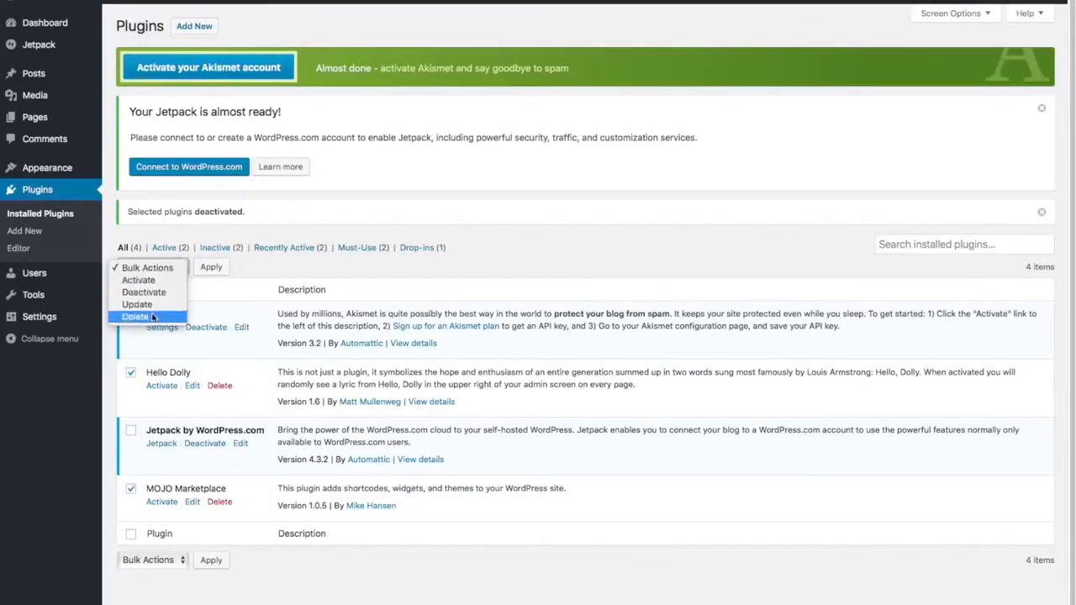
left_click(136, 316)
left_click(212, 268)
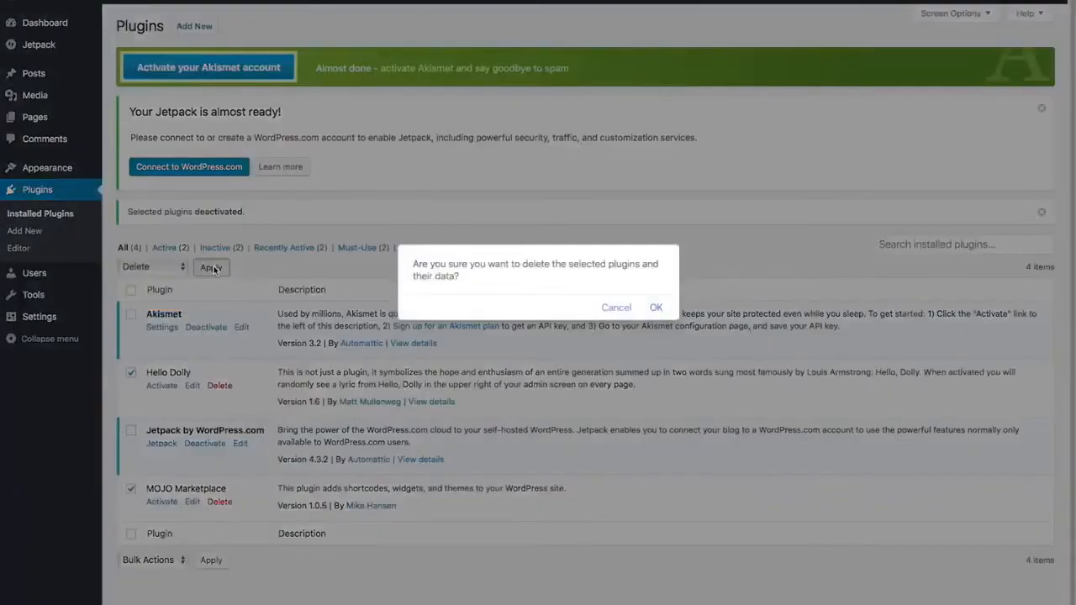
left_click(656, 308)
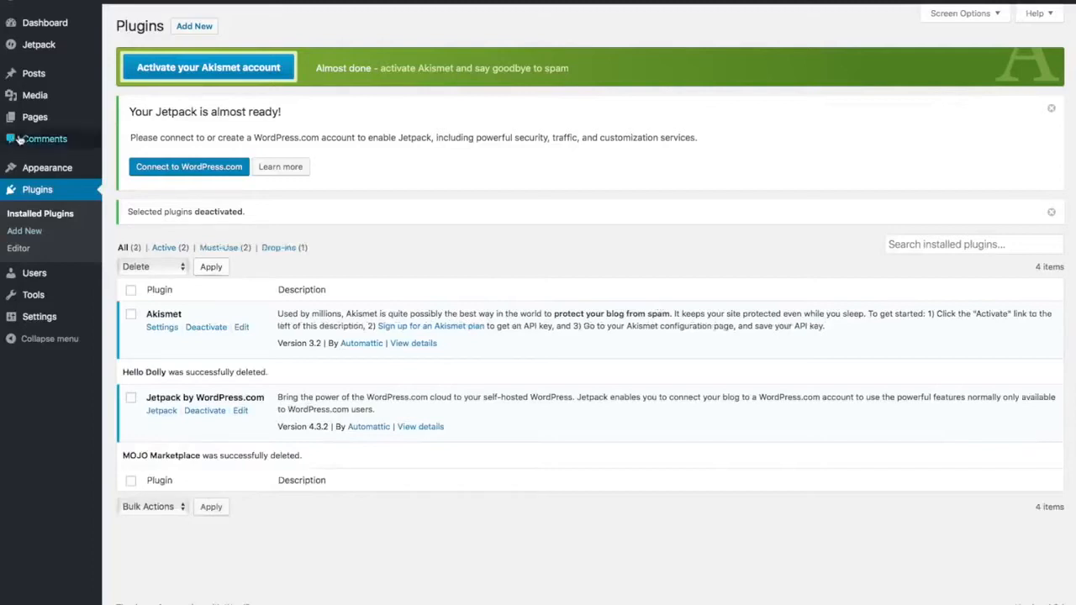
Change the tagline to 'Best Surfboard Shop in Surf Town', save, then go to Permalinks.
mouse_move(40, 321)
left_click(44, 322)
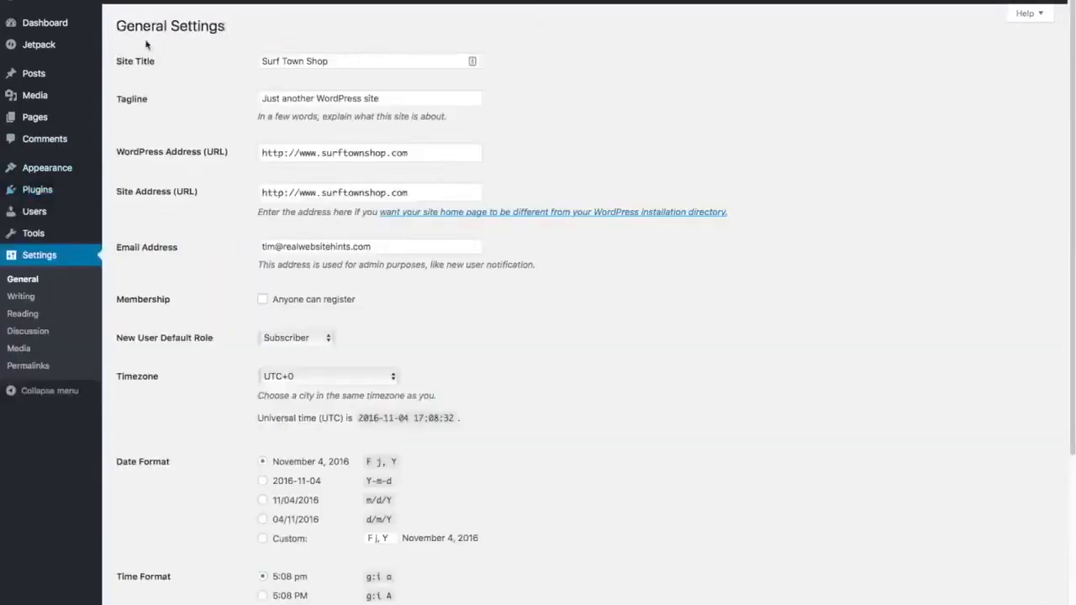
triple_click(397, 97)
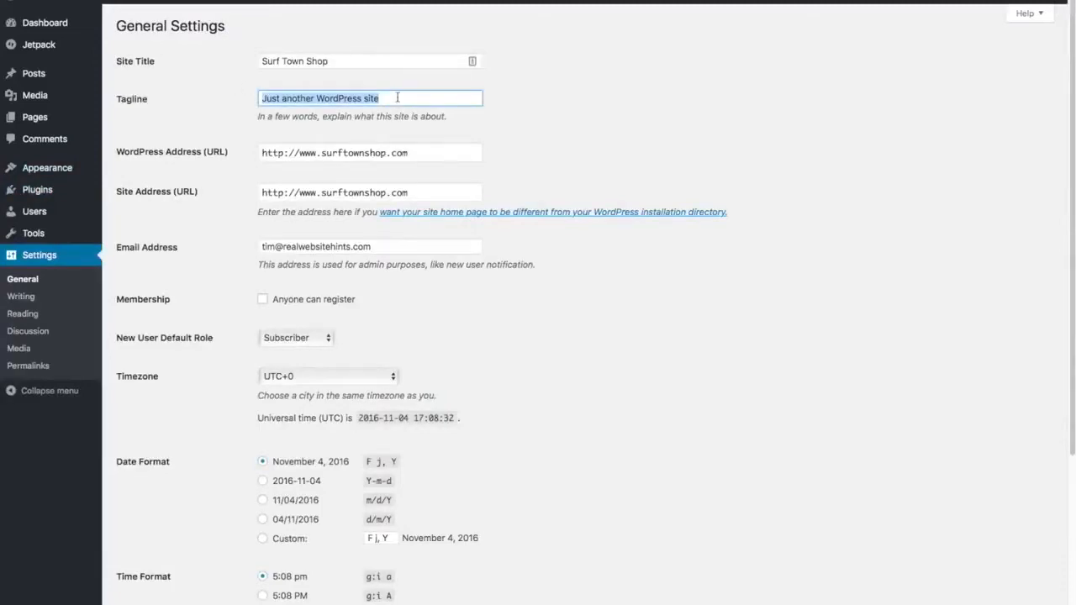
key("BackSpace")
type("Best Sur")
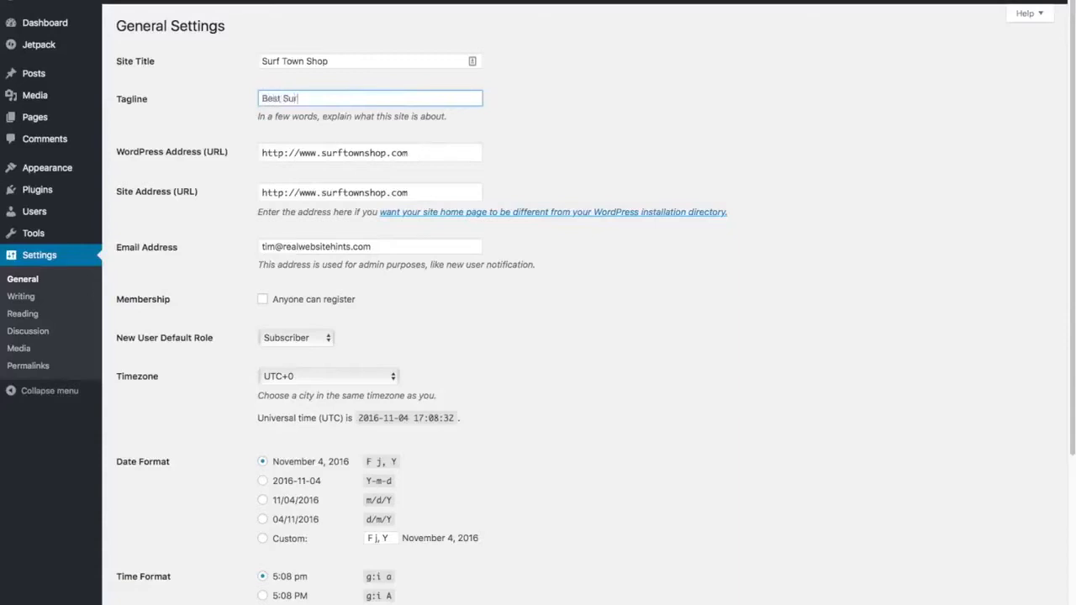
type("fboard Shop in Surf Town")
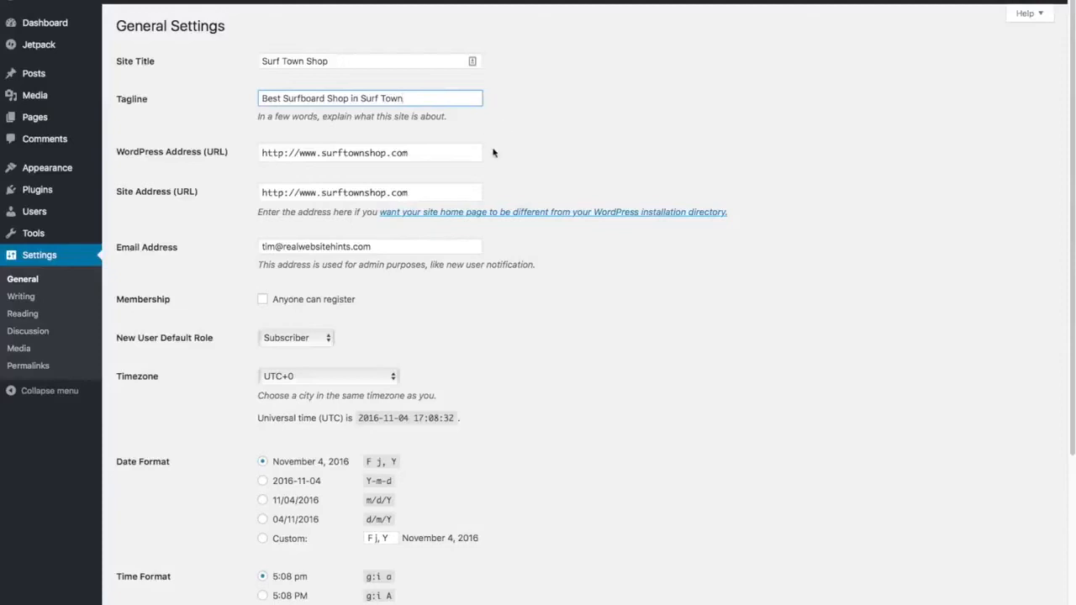
scroll(546, 175, "down", 2)
scroll(544, 186, "down", 4)
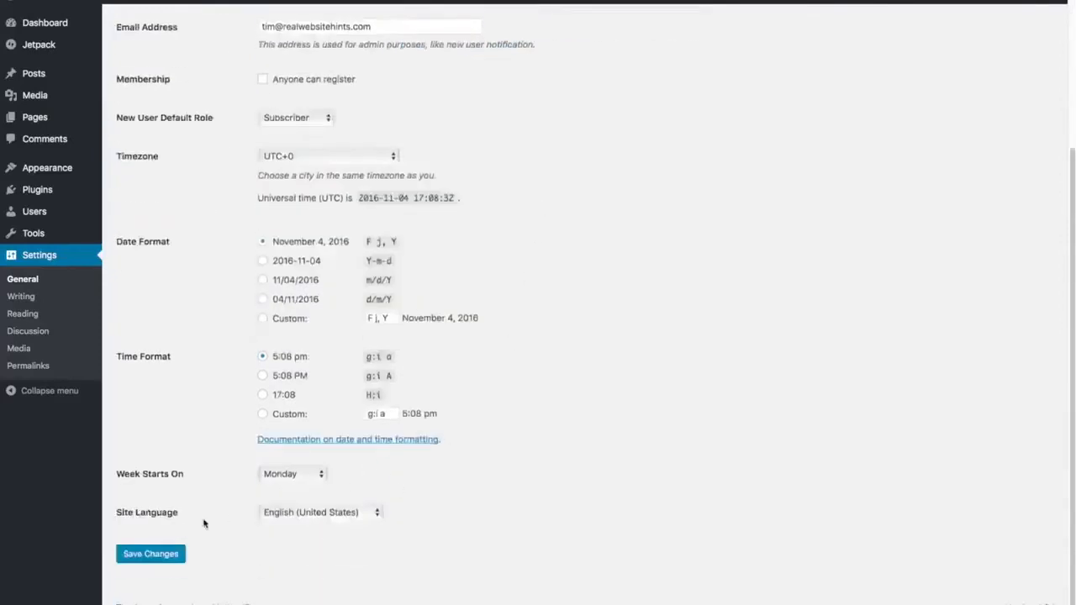
left_click(149, 557)
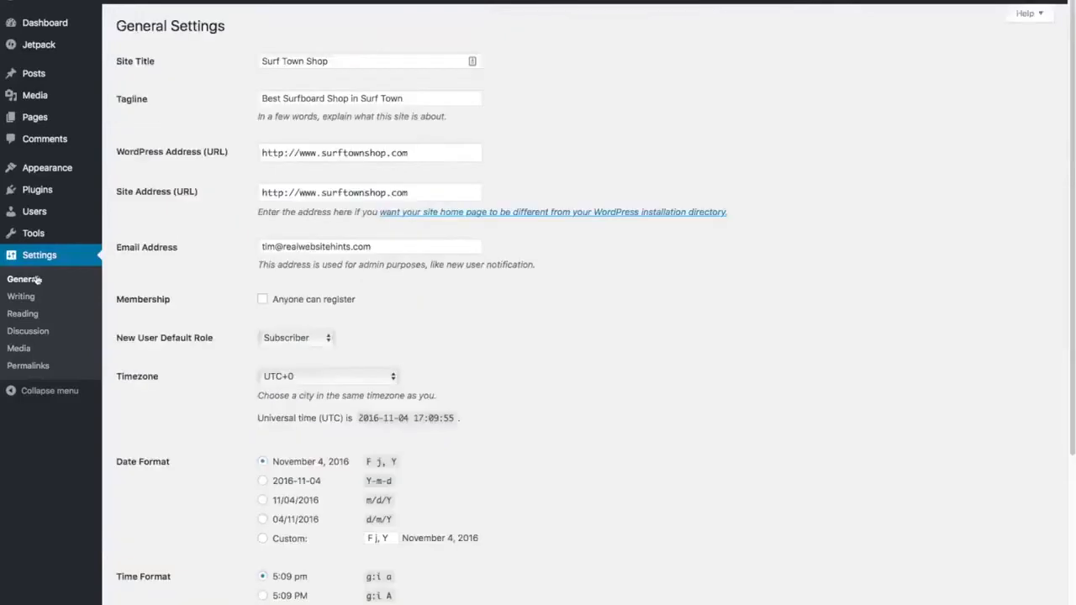
left_click(26, 367)
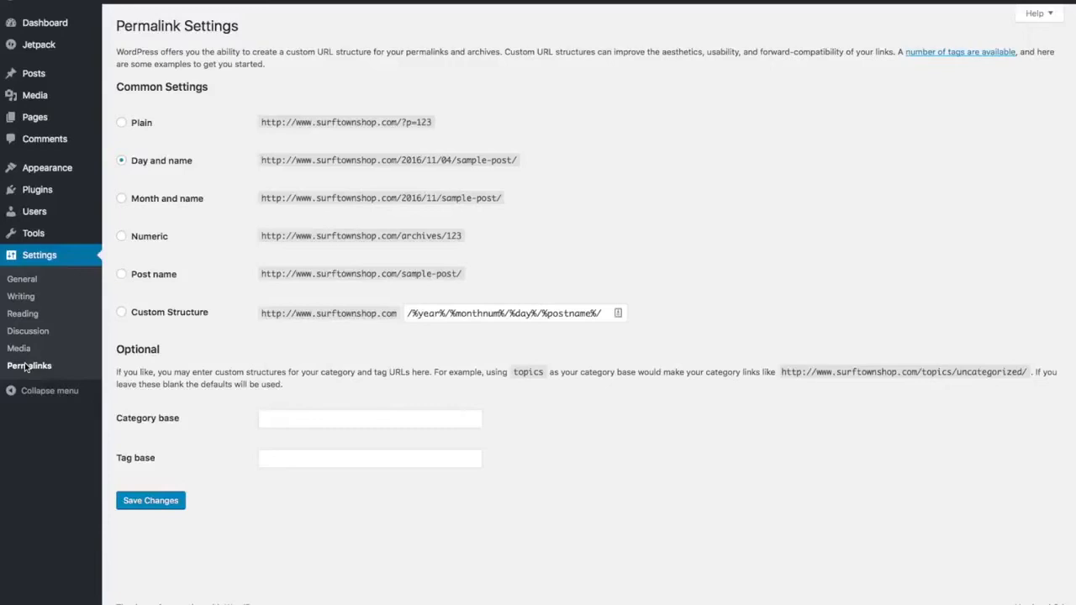
Choose the Post name permalink structure, giving URLs like /sample-post/, and save it.
left_click(122, 275)
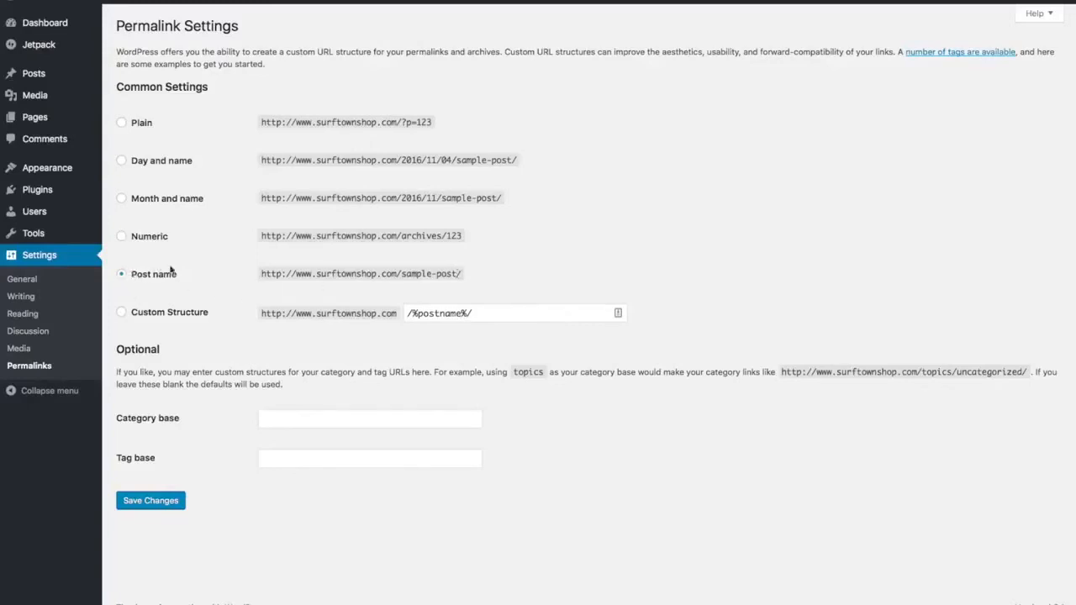
left_click(163, 510)
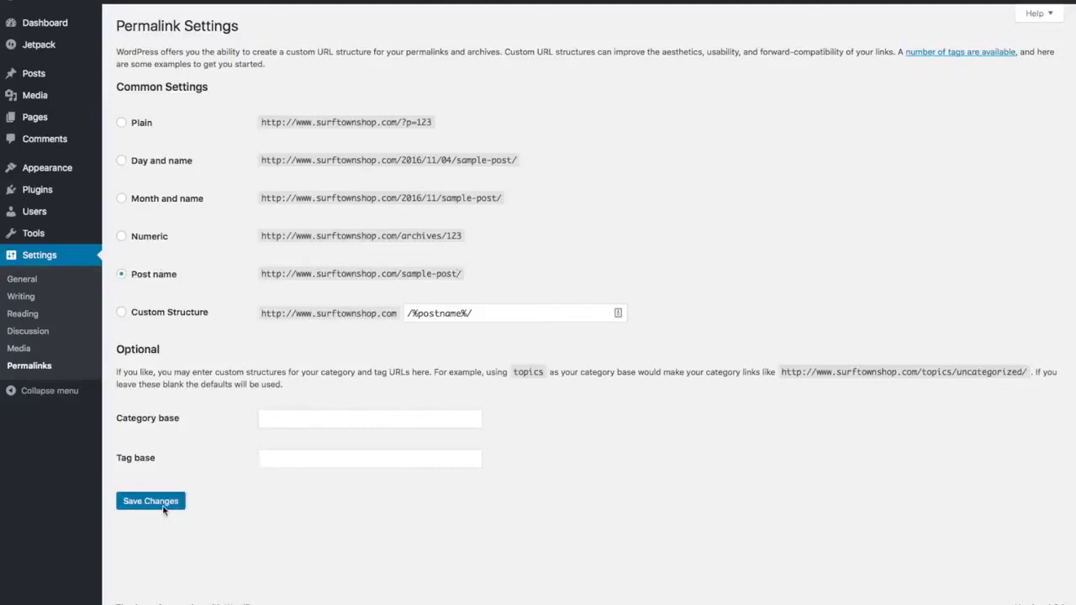